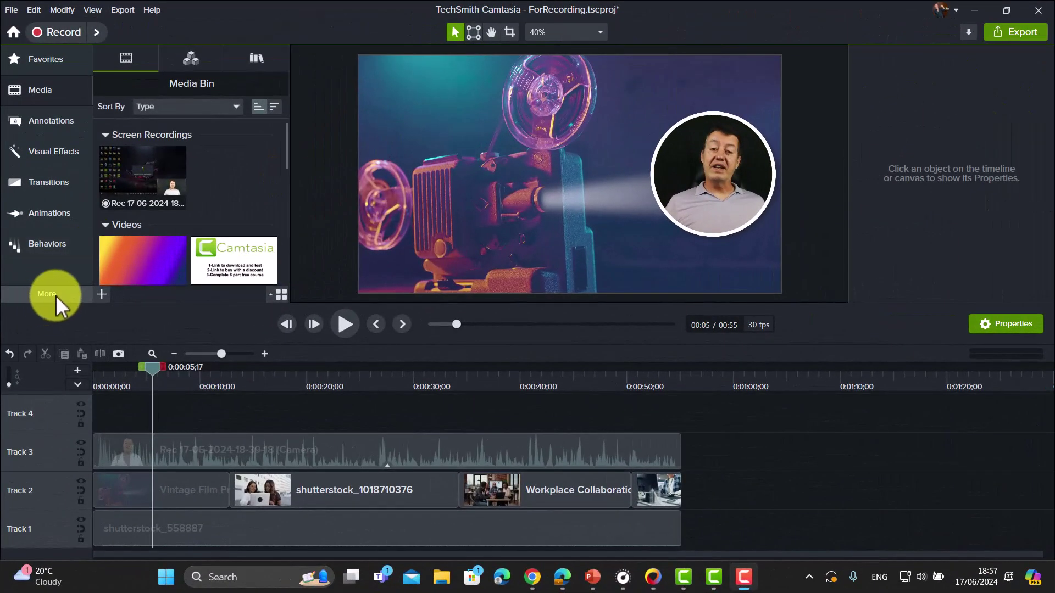
# Step: Open the Captions panel's Dynamic Captions tab and scroll the styles to Noto Sans Word Box
pyautogui.click(48, 295)
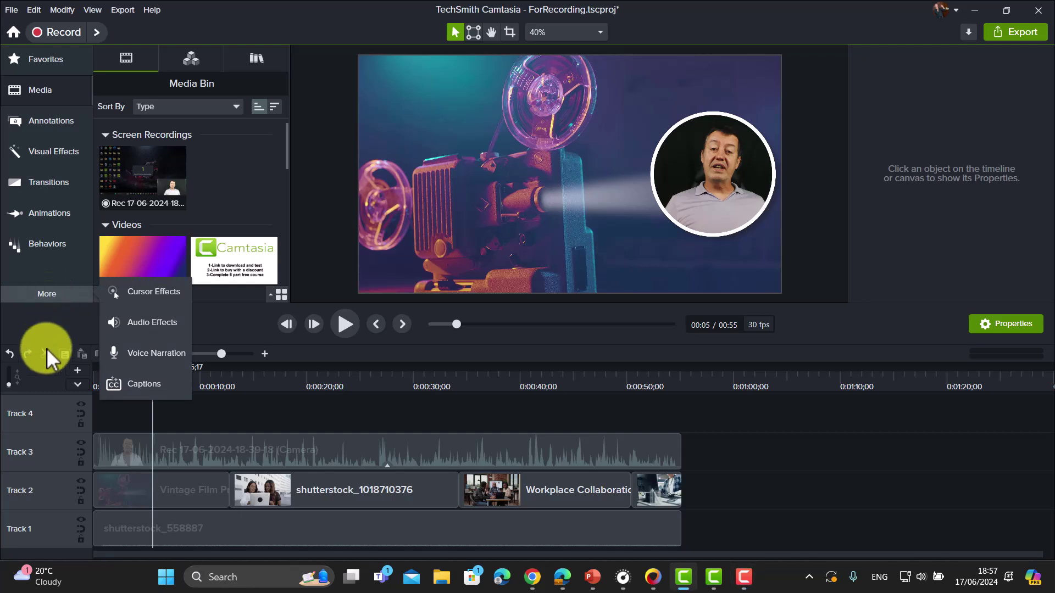
pyautogui.click(132, 384)
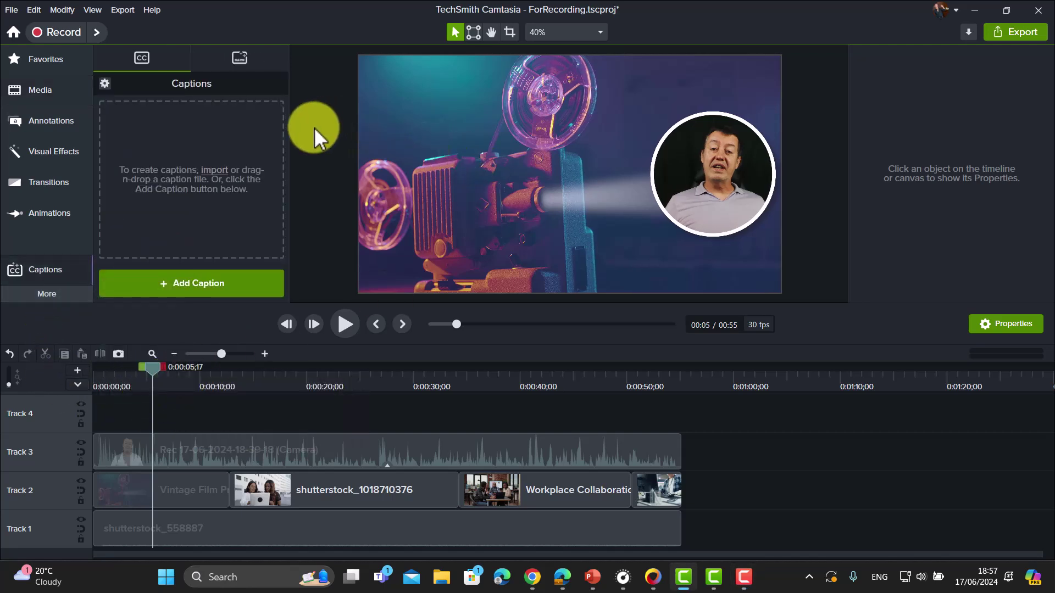
pyautogui.click(241, 58)
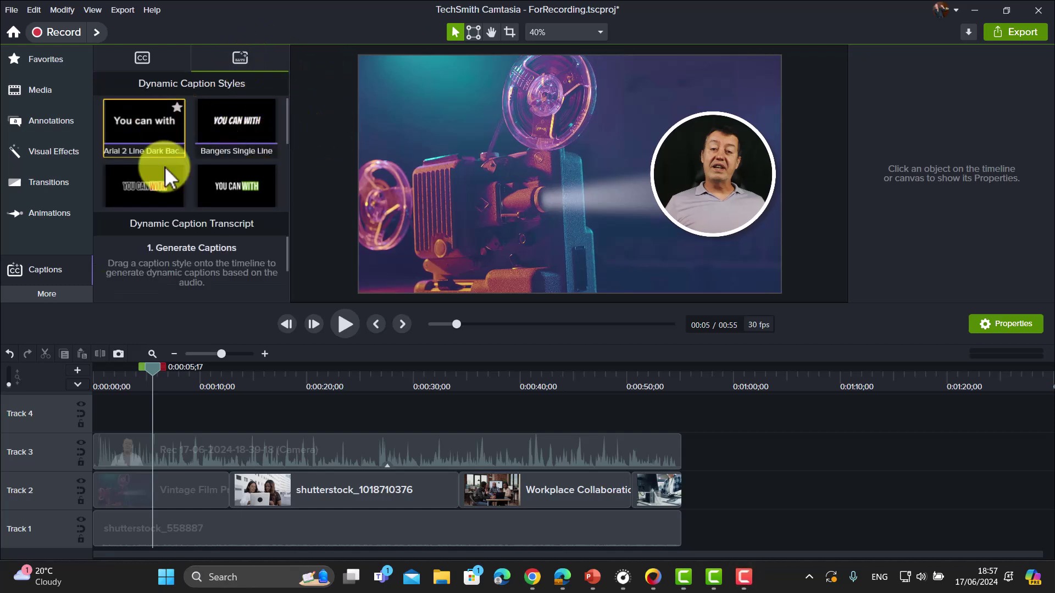
pyautogui.scroll(-1, 286, 132)
pyautogui.scroll(-4, 285, 143)
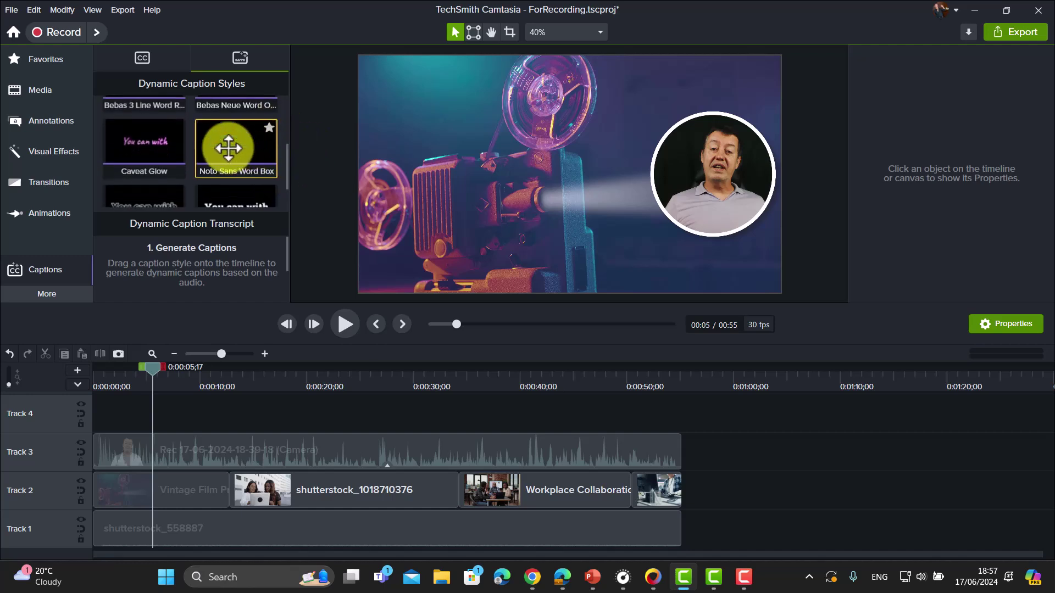
pyautogui.scroll(-1, 285, 169)
pyautogui.scroll(2, 283, 169)
pyautogui.scroll(-1, 284, 163)
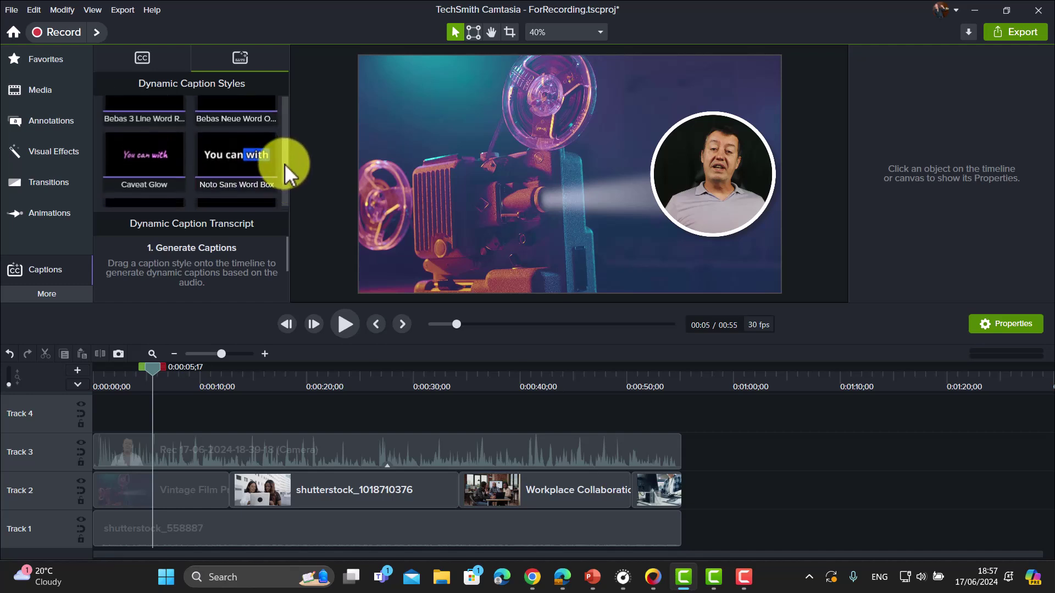
# Step: Add Noto Sans Word Box captions to the timeline, then play them briefly from 0:00
pyautogui.moveTo(222, 159); pyautogui.dragTo(158, 409)
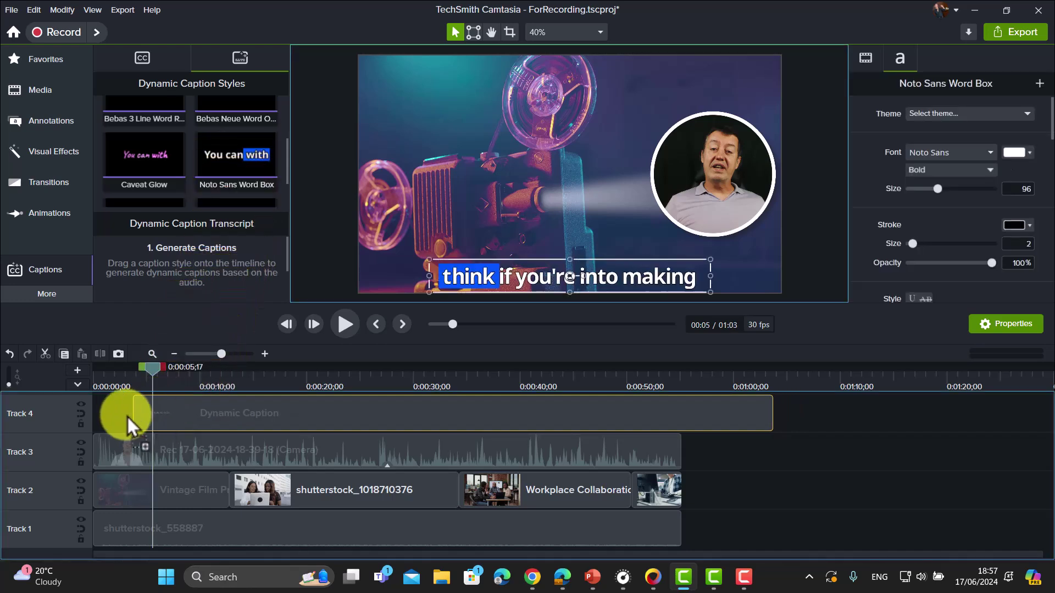
pyautogui.click(38, 418)
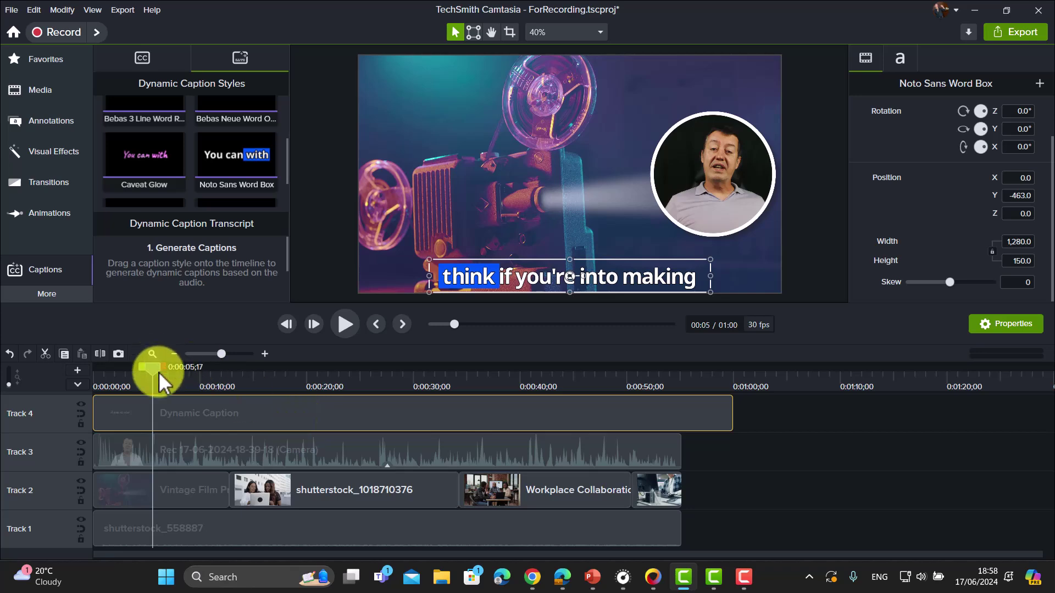
pyautogui.moveTo(159, 371); pyautogui.dragTo(28, 365)
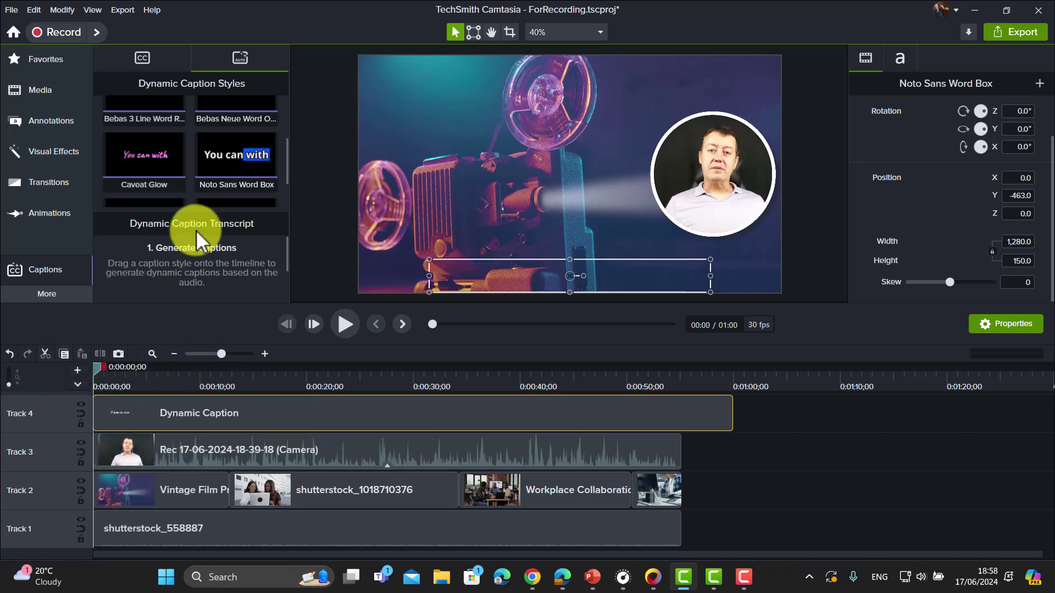
pyautogui.click(338, 328)
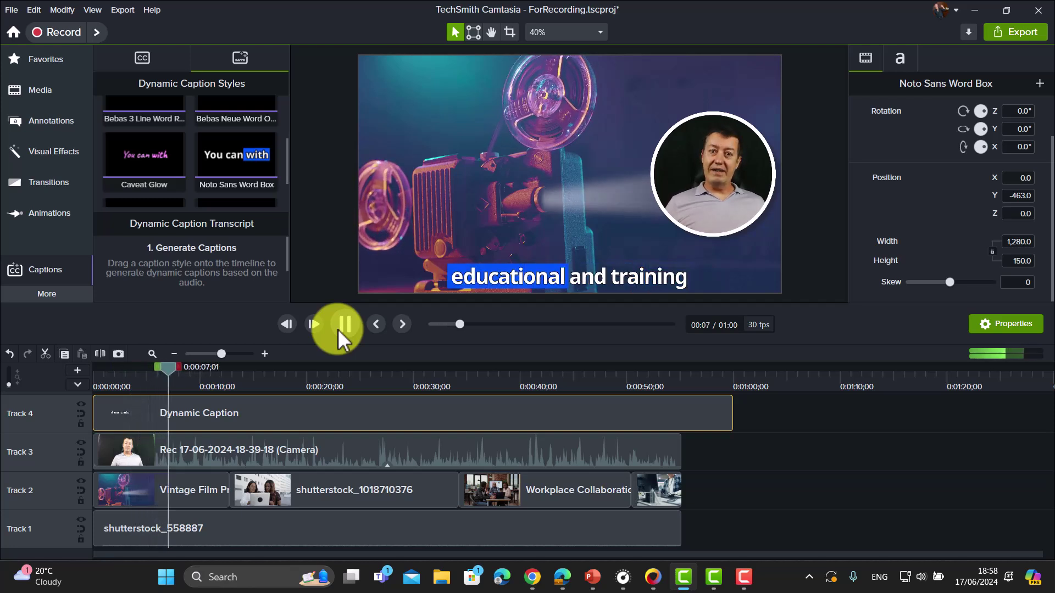
pyautogui.click(347, 326)
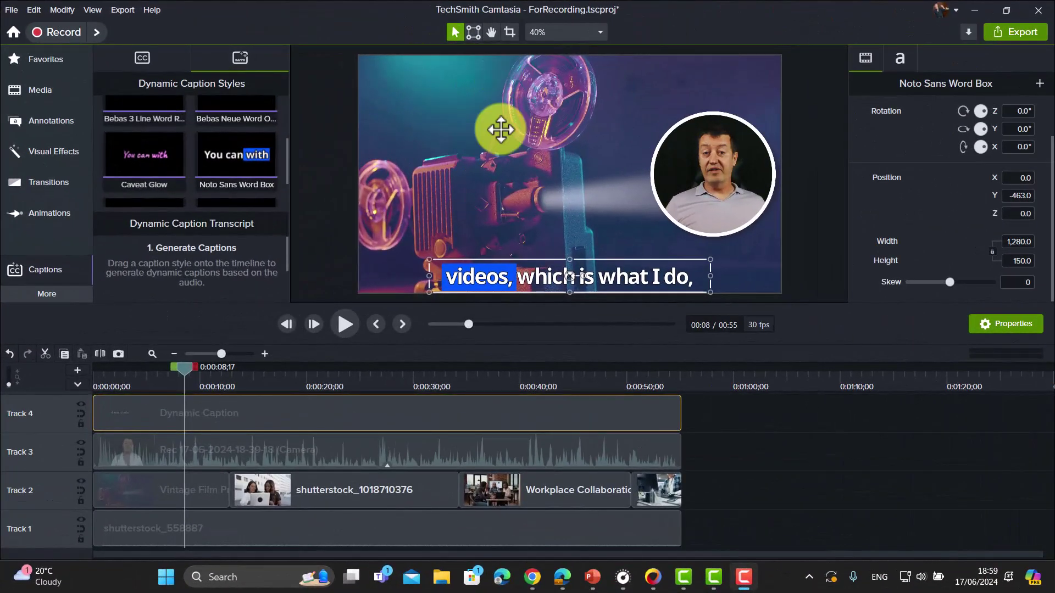
# Step: Shift the caption box and stretch both edges to 1881.6 wide at X -19.2
pyautogui.moveTo(532, 266); pyautogui.dragTo(552, 273)
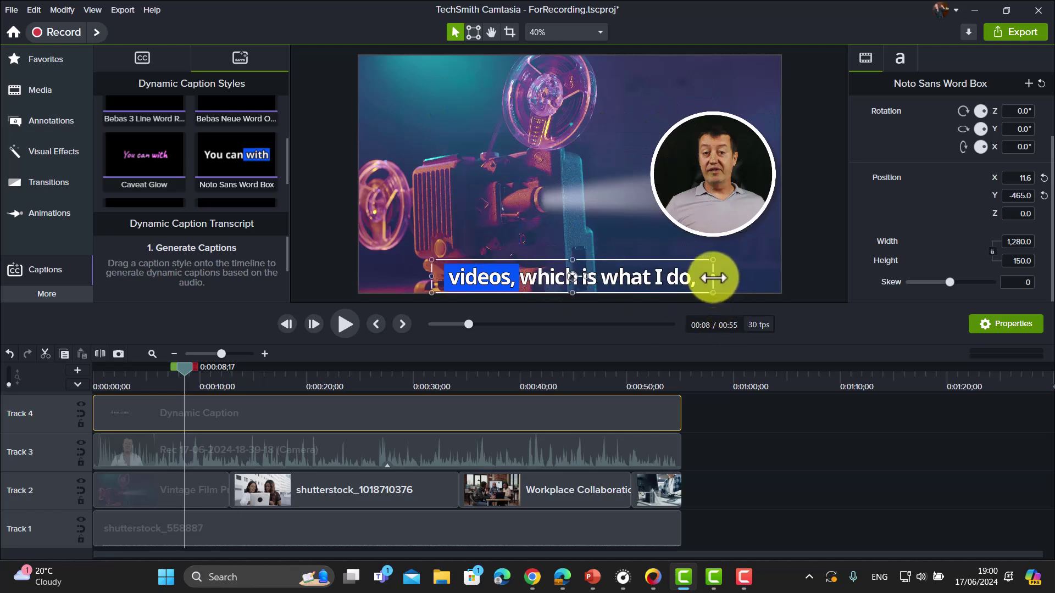
pyautogui.moveTo(717, 277); pyautogui.dragTo(775, 300)
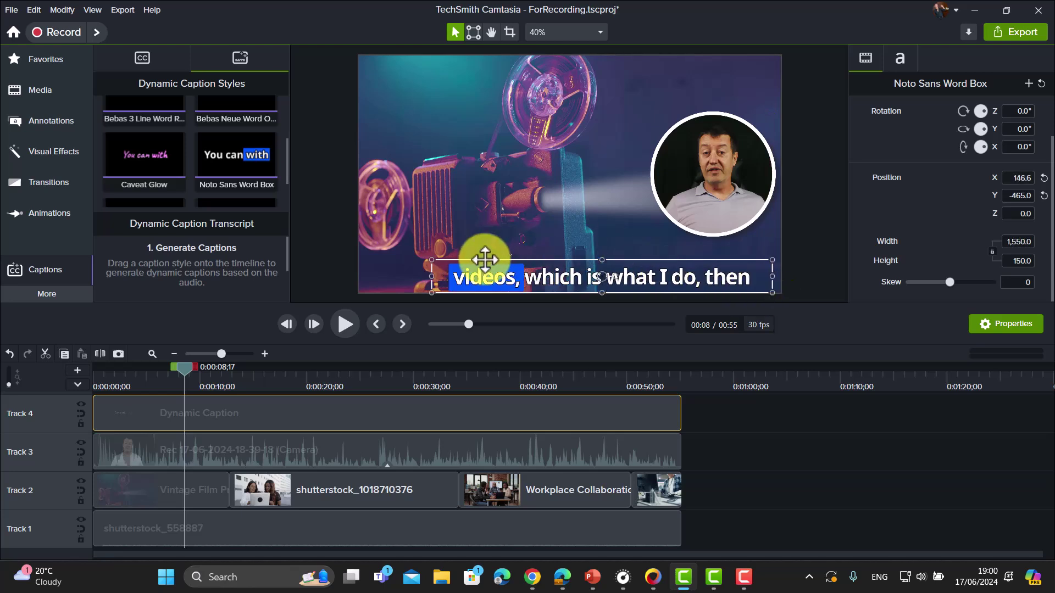
pyautogui.moveTo(431, 276); pyautogui.dragTo(360, 268)
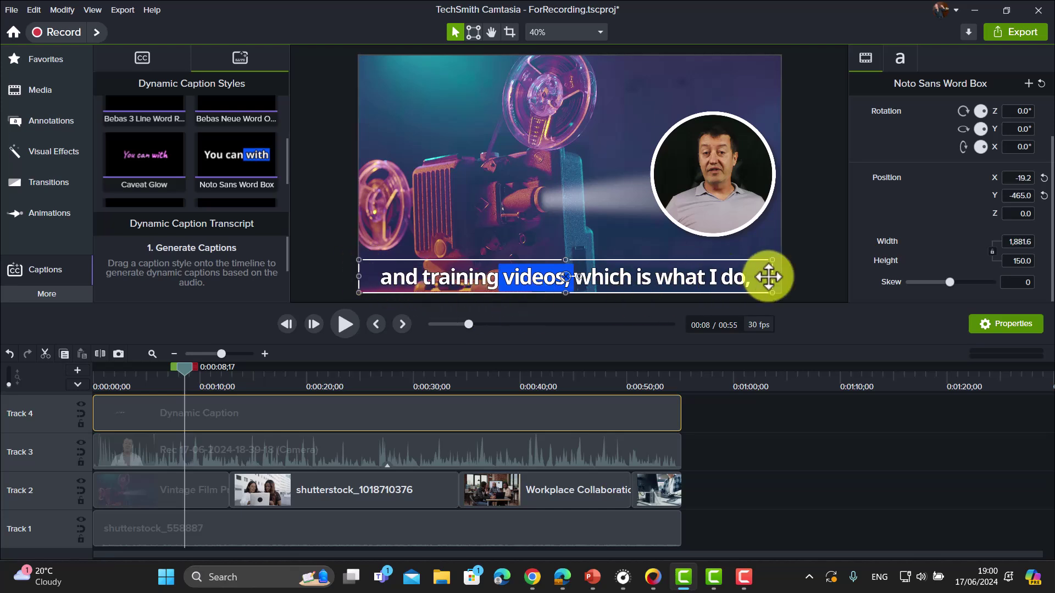
pyautogui.click(898, 61)
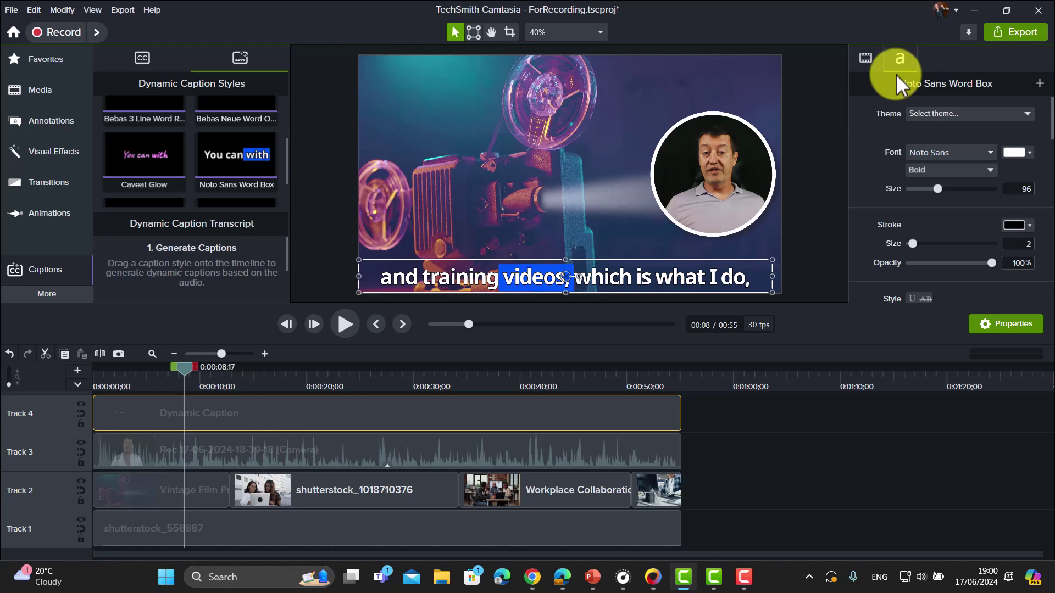
# Step: Set the caption font colour to green and scroll down to the Dynamic Caption settings
pyautogui.click(1024, 155)
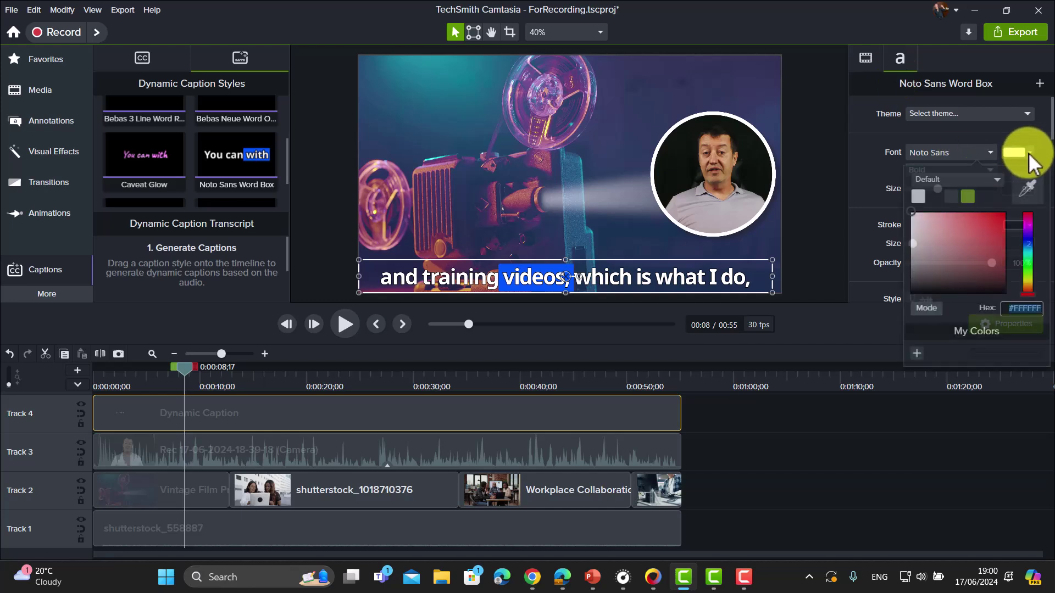
pyautogui.click(966, 196)
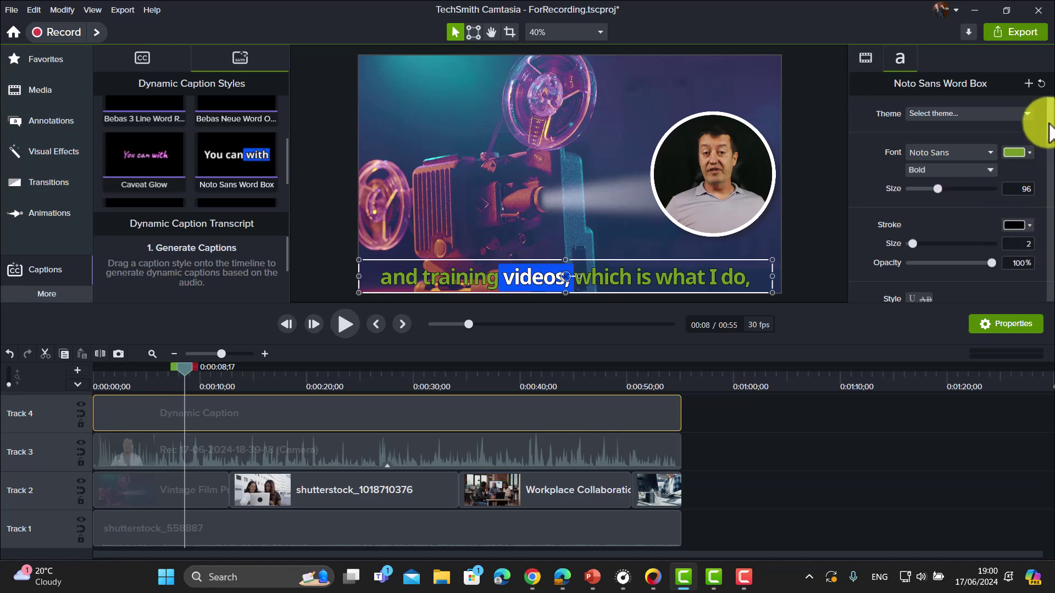
pyautogui.moveTo(1051, 131); pyautogui.dragTo(1050, 141)
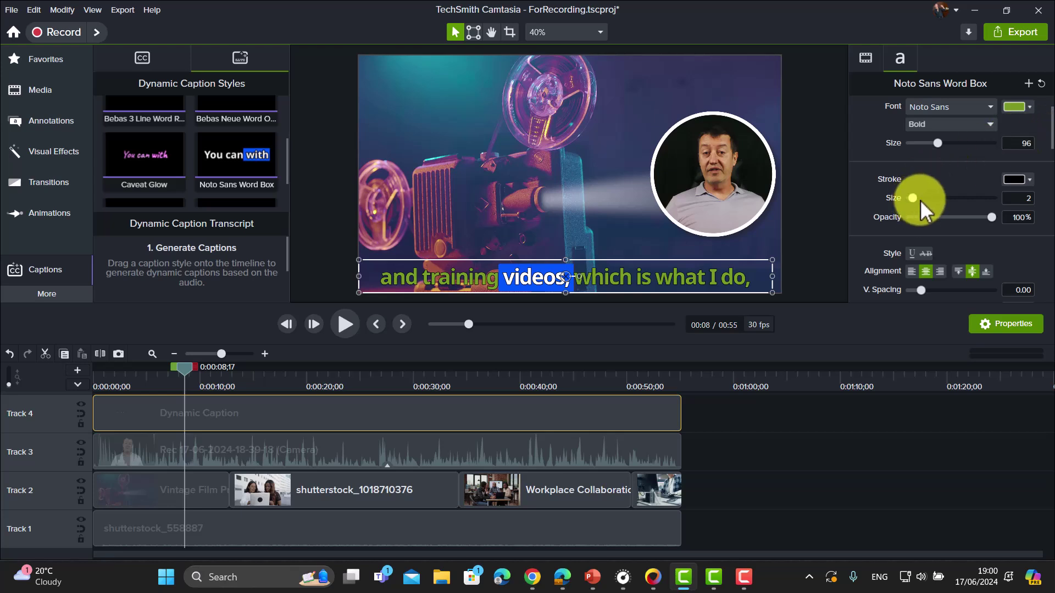
pyautogui.moveTo(1051, 110); pyautogui.dragTo(1052, 173)
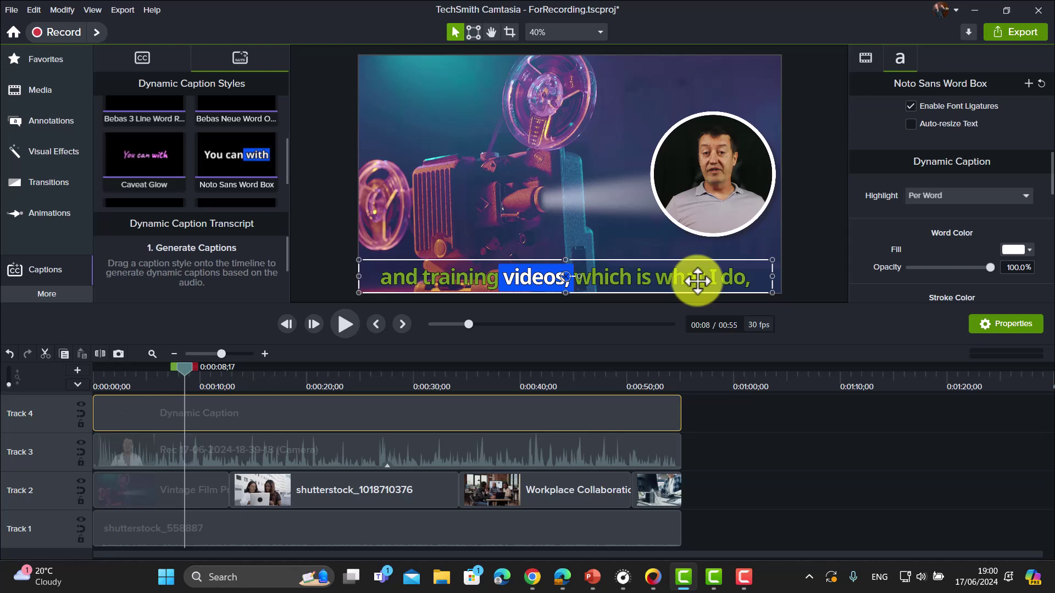
# Step: Switch caption Highlight to Off and back to Per Word
pyautogui.click(1026, 196)
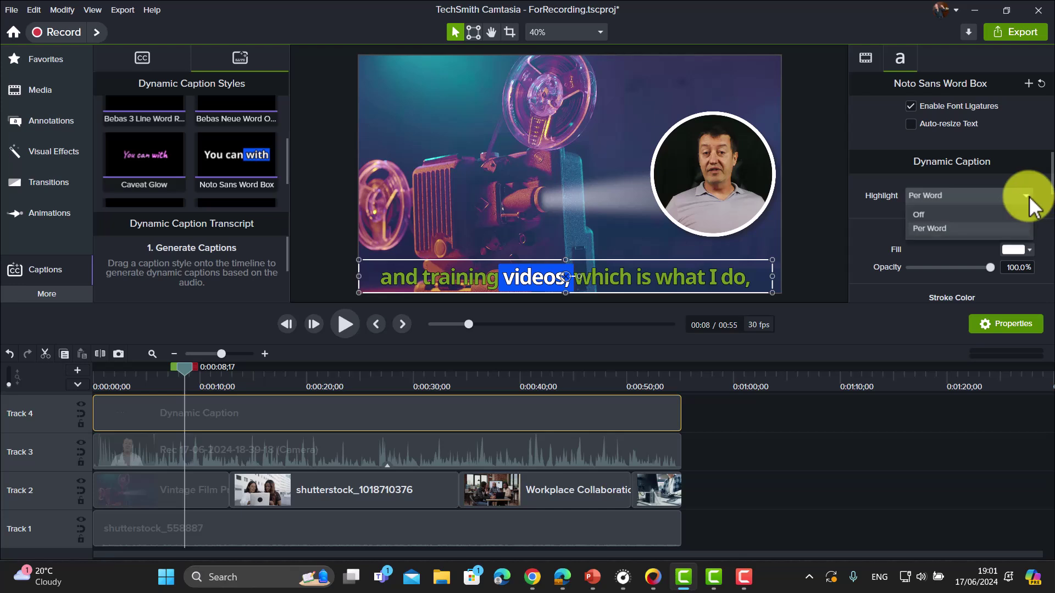
pyautogui.click(918, 217)
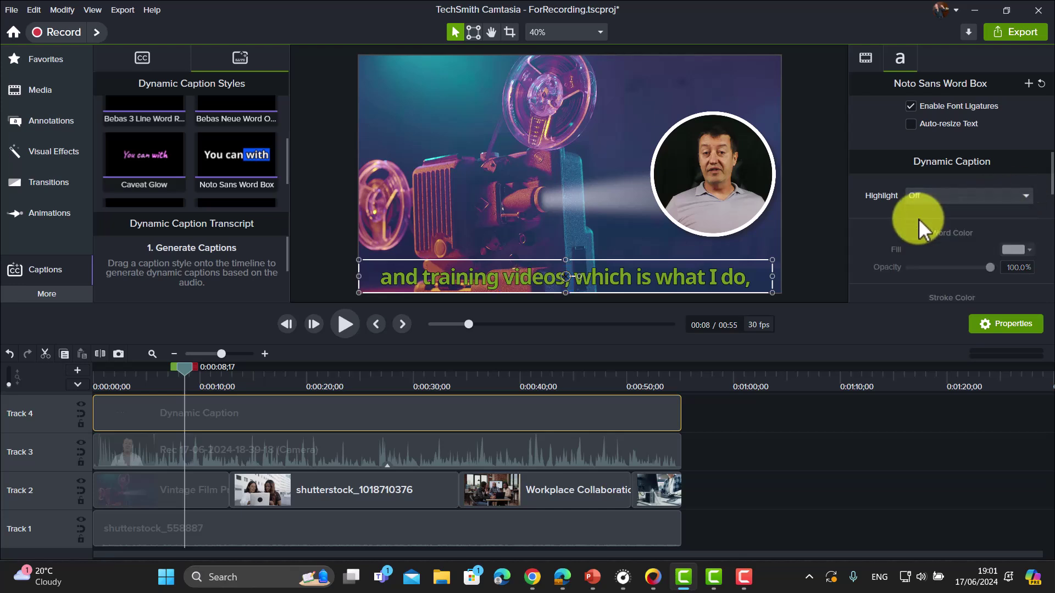
pyautogui.click(1020, 196)
pyautogui.click(943, 231)
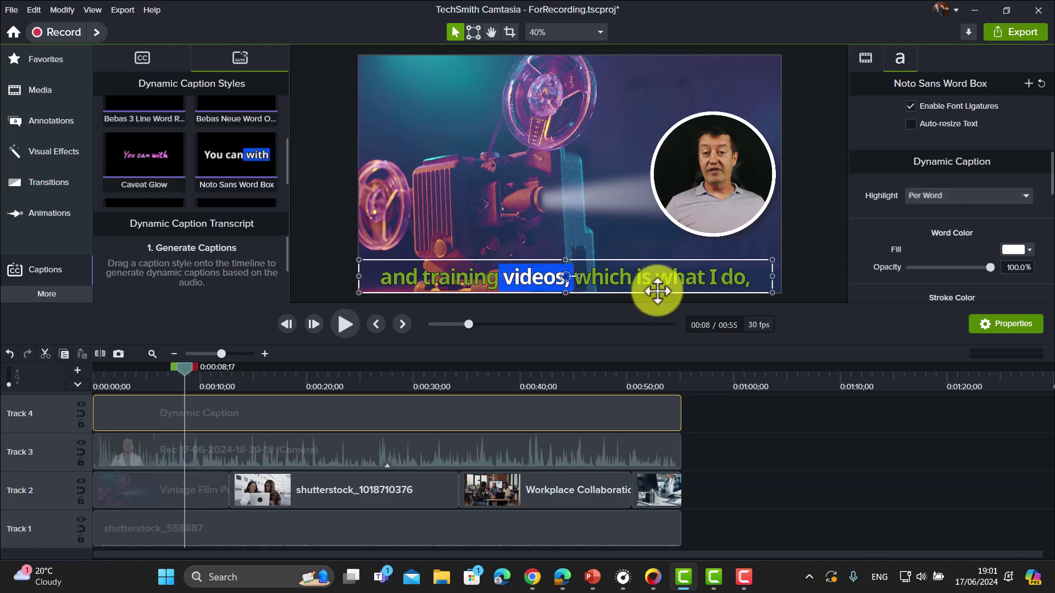
# Step: Change the highlighted word background from blue to green (#7CFA00)
pyautogui.moveTo(1048, 183)
pyautogui.mouseDown()
pyautogui.moveTo(1053, 207)
pyautogui.moveTo(1038, 236)
pyautogui.mouseUp()
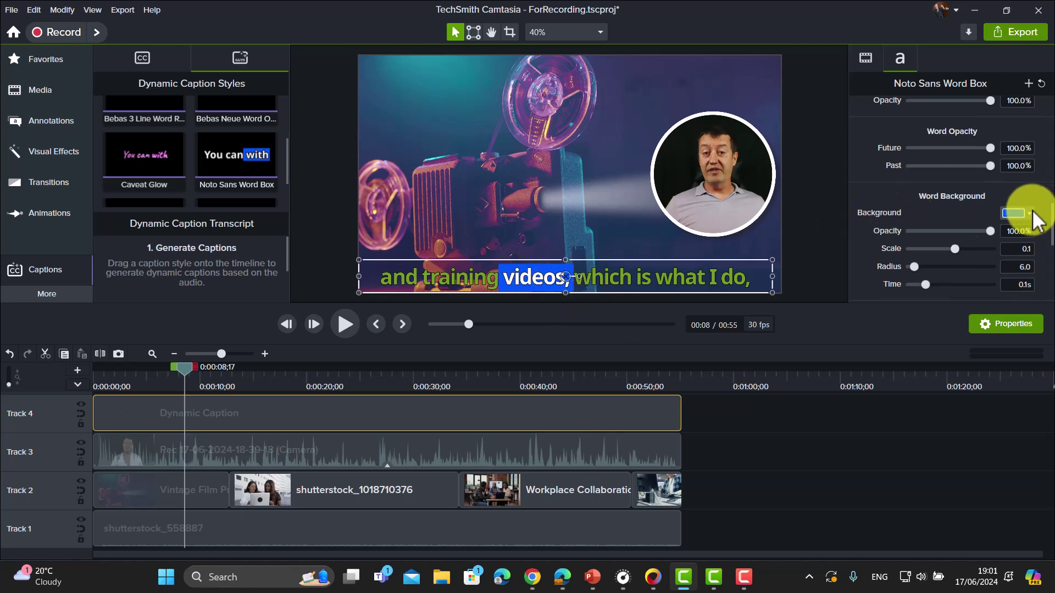
pyautogui.click(1036, 217)
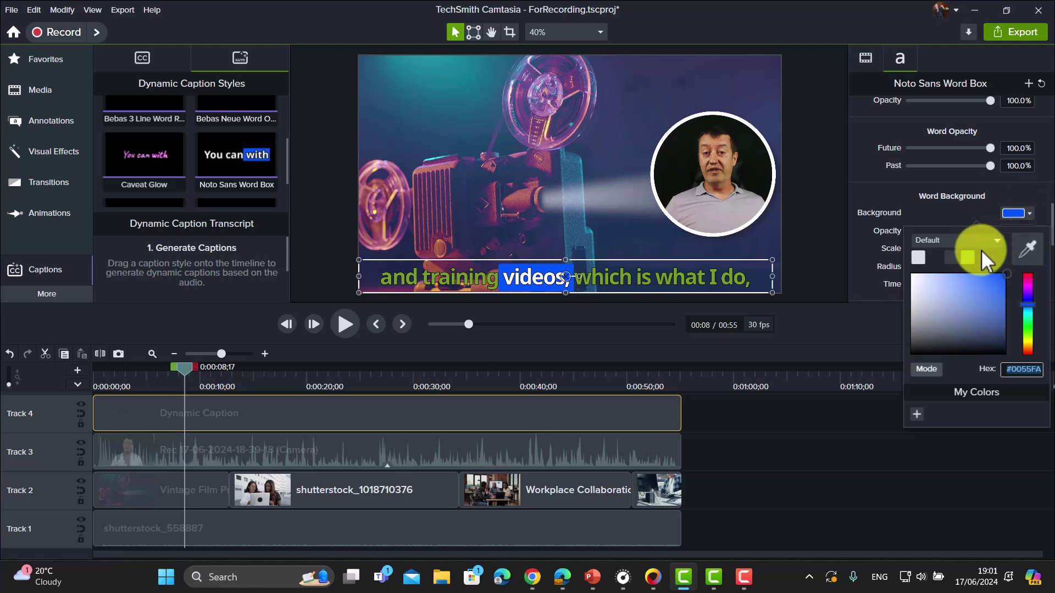
pyautogui.click(1029, 334)
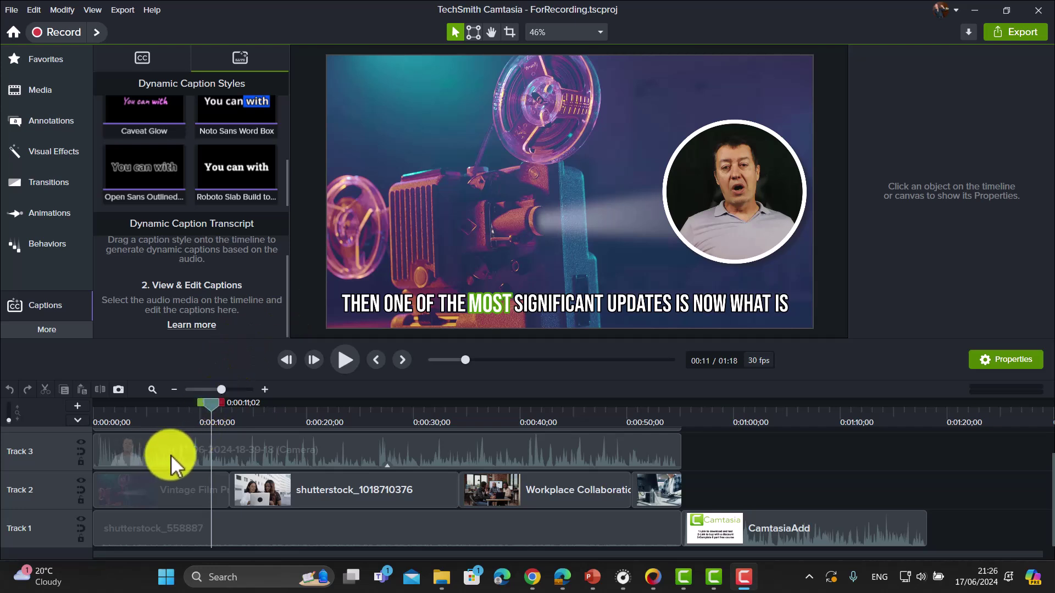
# Step: In the Dynamic Caption Transcript, change 'will' to 'would' and 'write' to 'wrote'
pyautogui.click(355, 448)
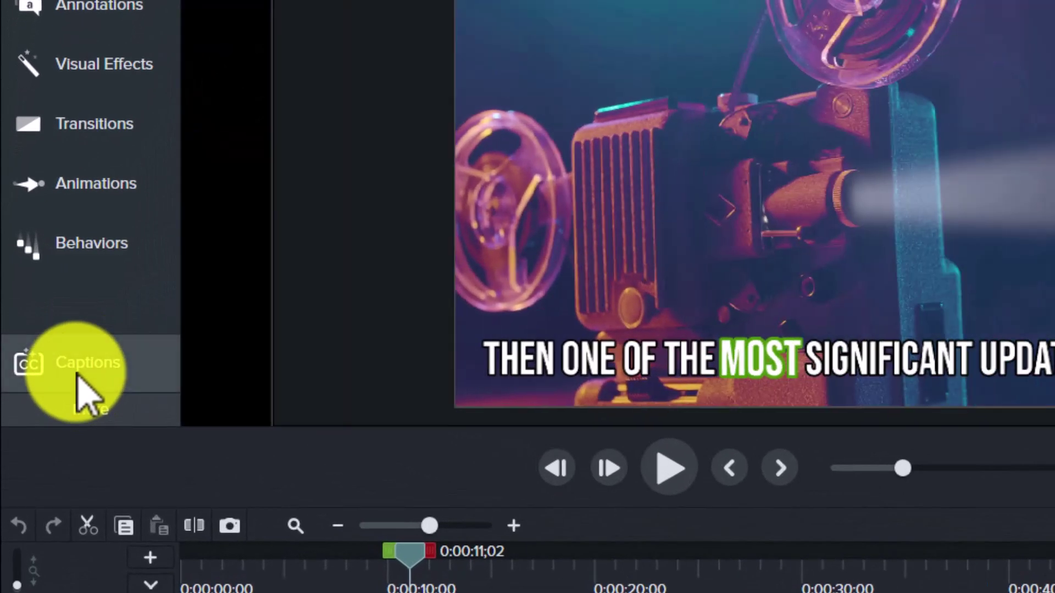
pyautogui.click(79, 379)
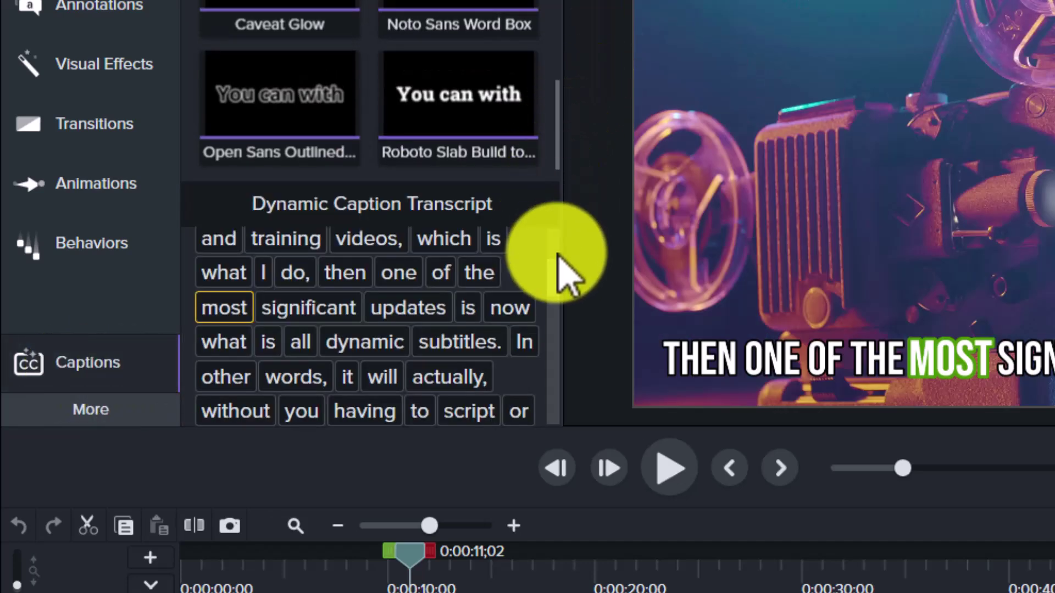
pyautogui.scroll(-3, 559, 283)
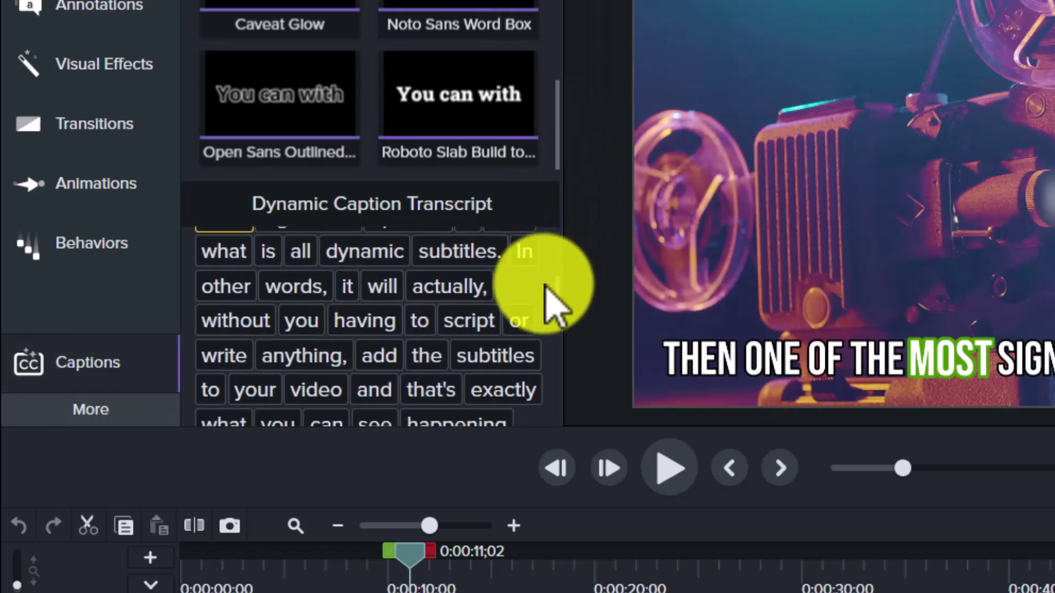
pyautogui.click(406, 286)
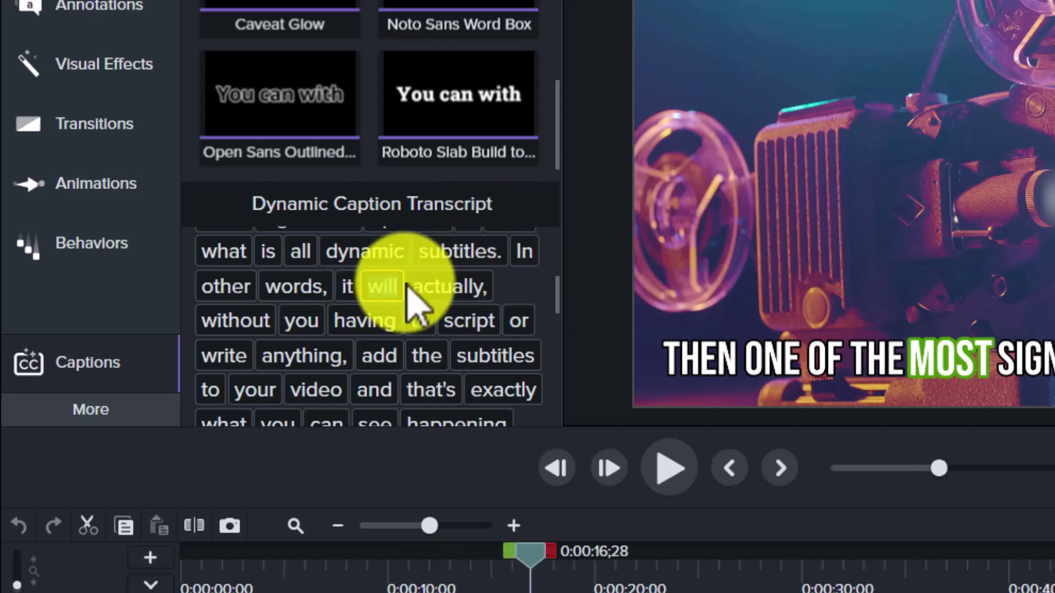
pyautogui.write('would')
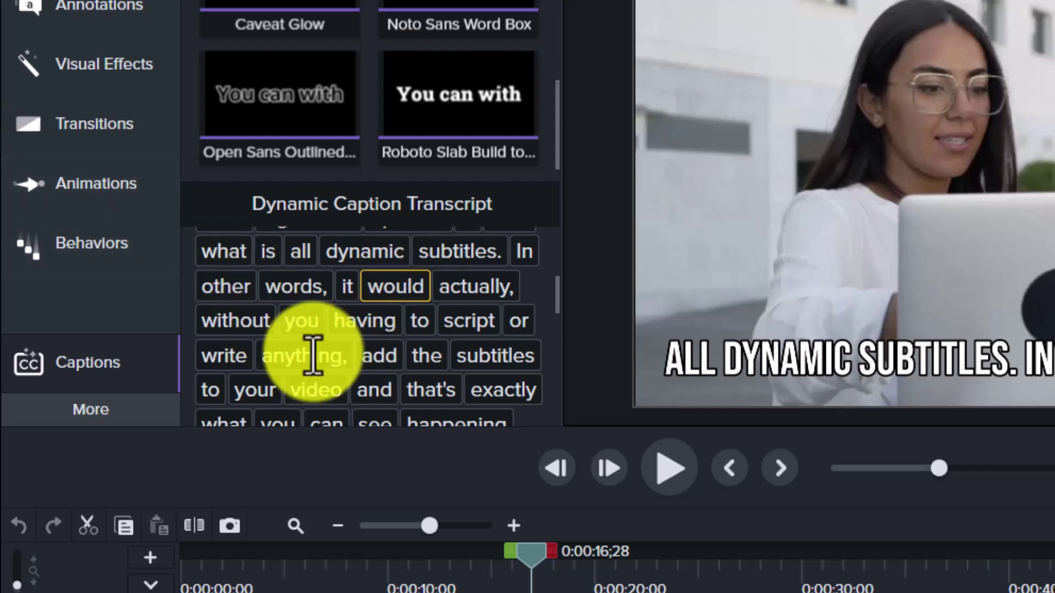
pyautogui.click(247, 356)
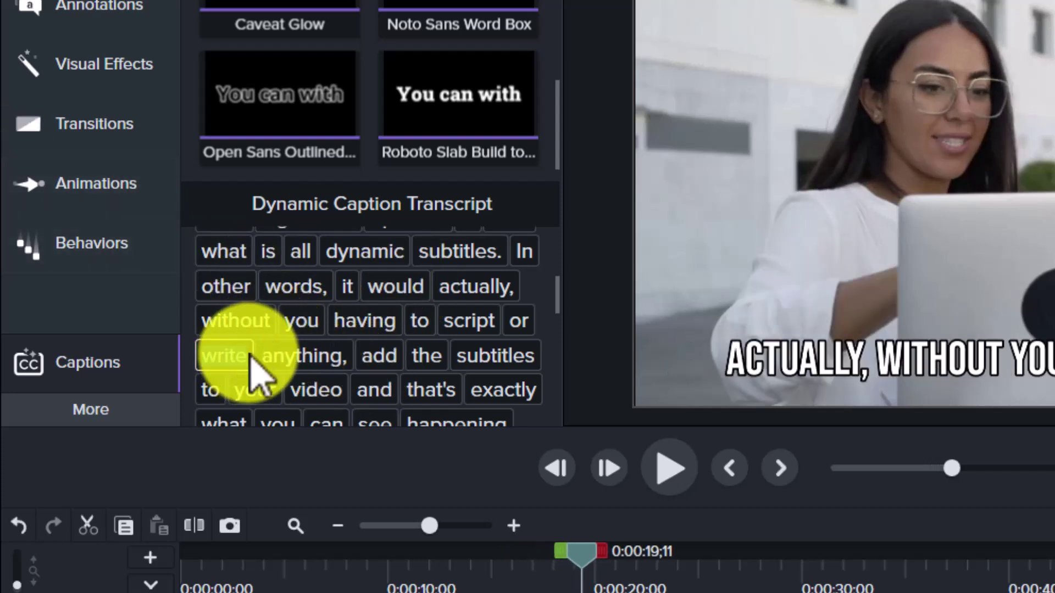
pyautogui.press('BackSpace')
pyautogui.press('BackSpace')
pyautogui.press('BackSpace')
pyautogui.press('BackSpace')
pyautogui.write('rote')
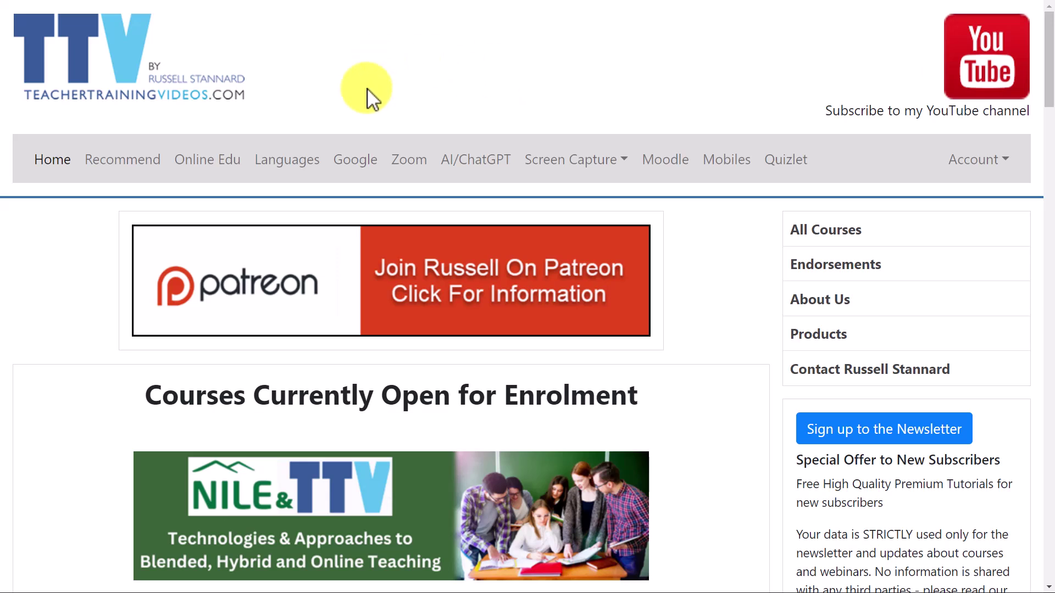
# Step: Go to Screen Capture > Camtasia on teachertrainingvideos.com and browse the course cards
pyautogui.click(623, 170)
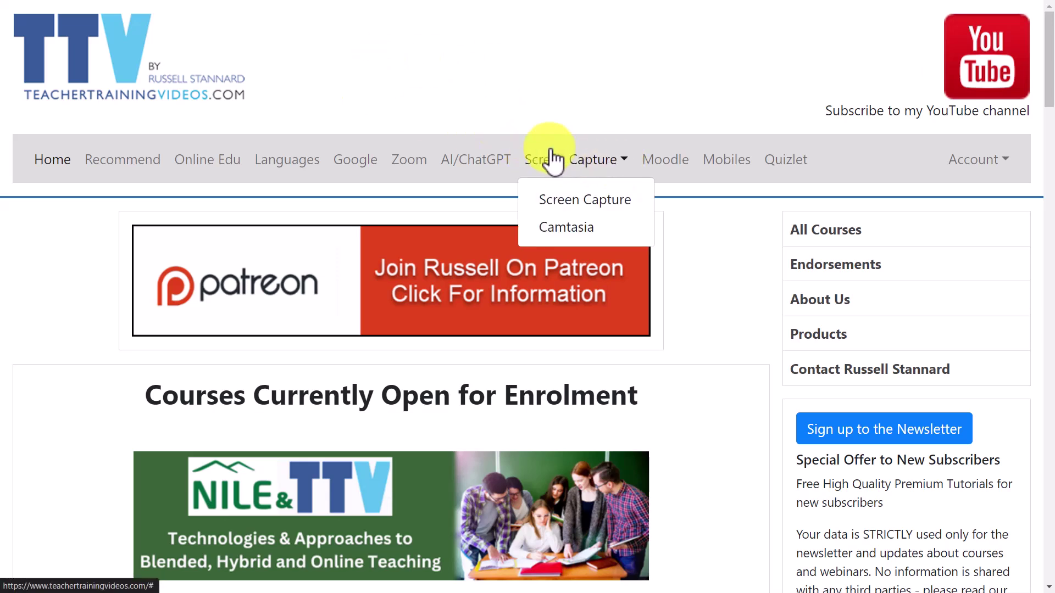
pyautogui.click(573, 233)
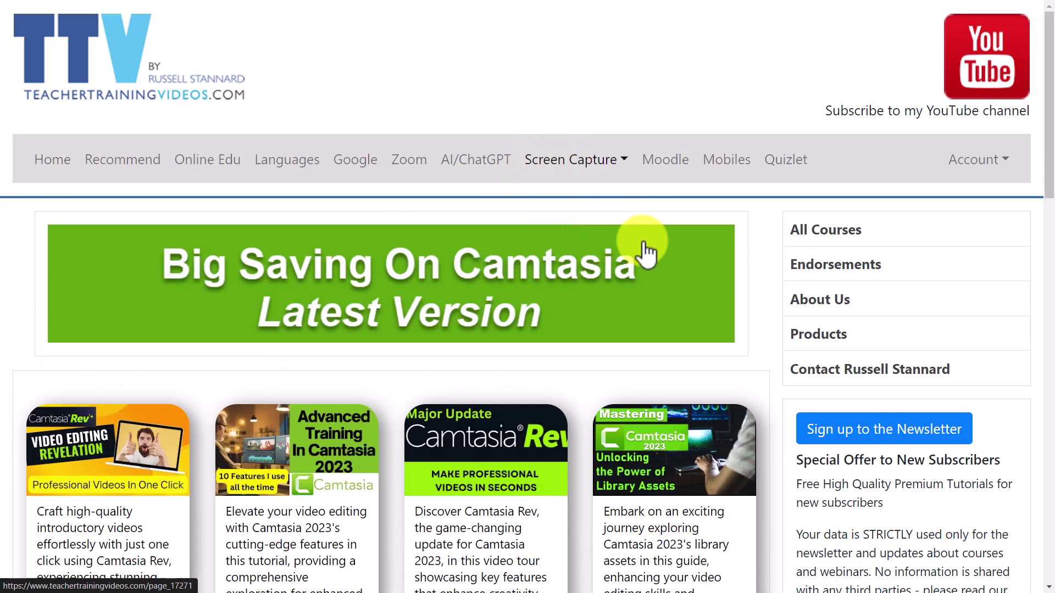
pyautogui.moveTo(1049, 132); pyautogui.dragTo(1045, 481)
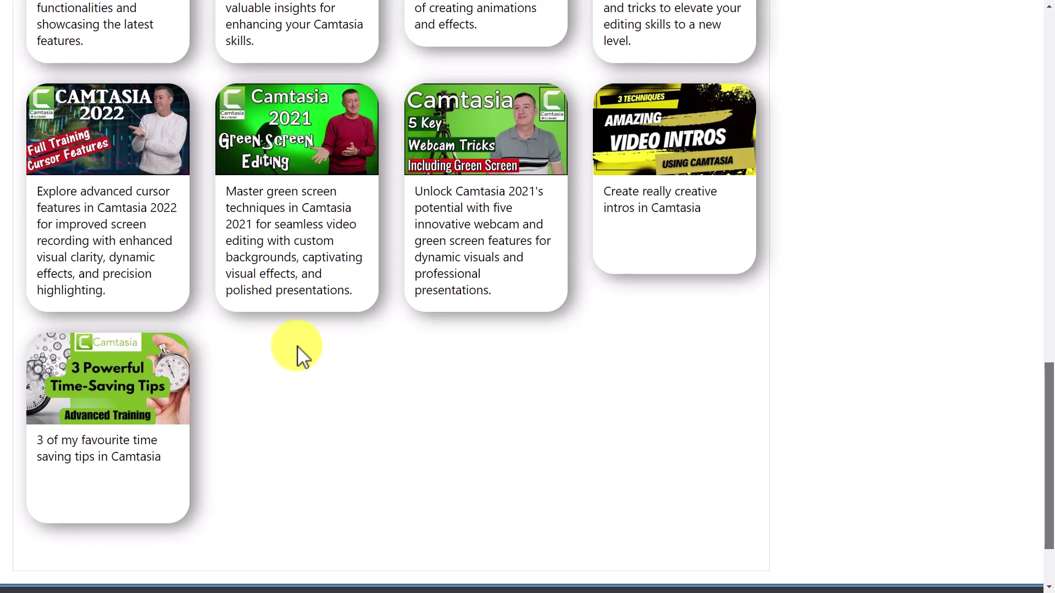
pyautogui.scroll(15, 571, 150)
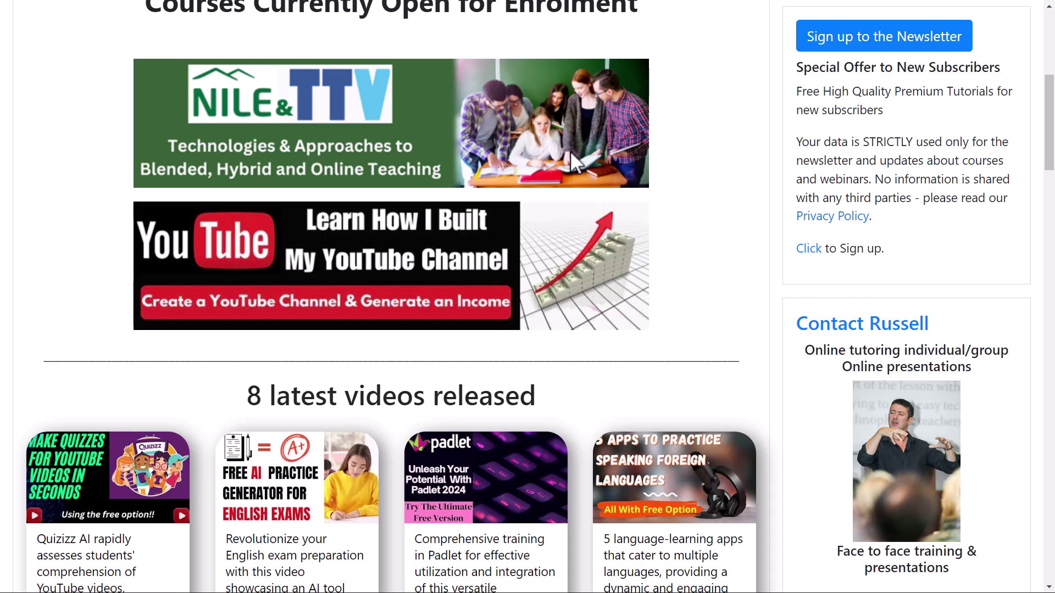